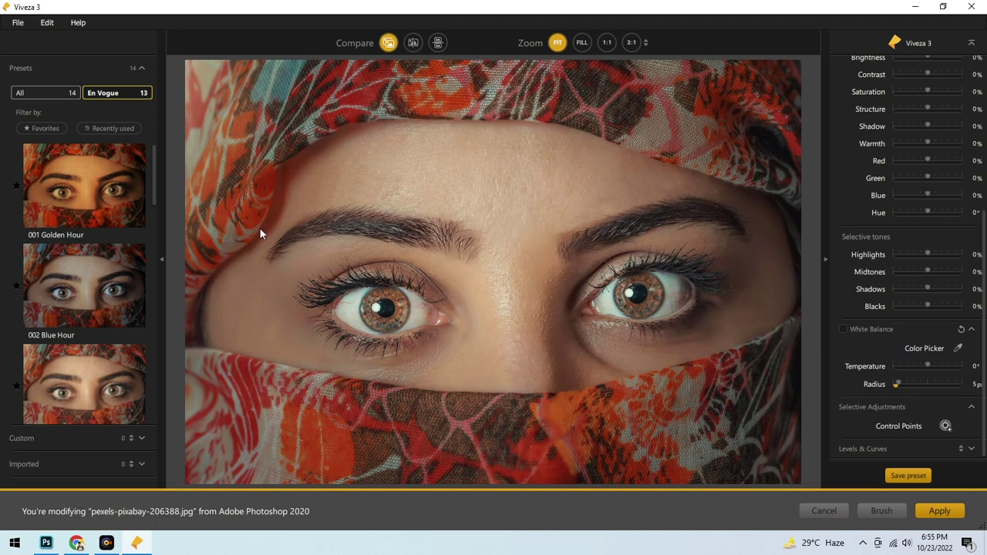
Apply the 007 Sharpen Eyes preset, then enlarge its Right Eye point and move it onto the right eye.
{"action": "mouse_move", "coordinate": [153, 191]}
{"action": "left_mouse_down"}
{"action": "mouse_move", "coordinate": [155, 222]}
{"action": "mouse_move", "coordinate": [155, 192]}
{"action": "left_mouse_up"}
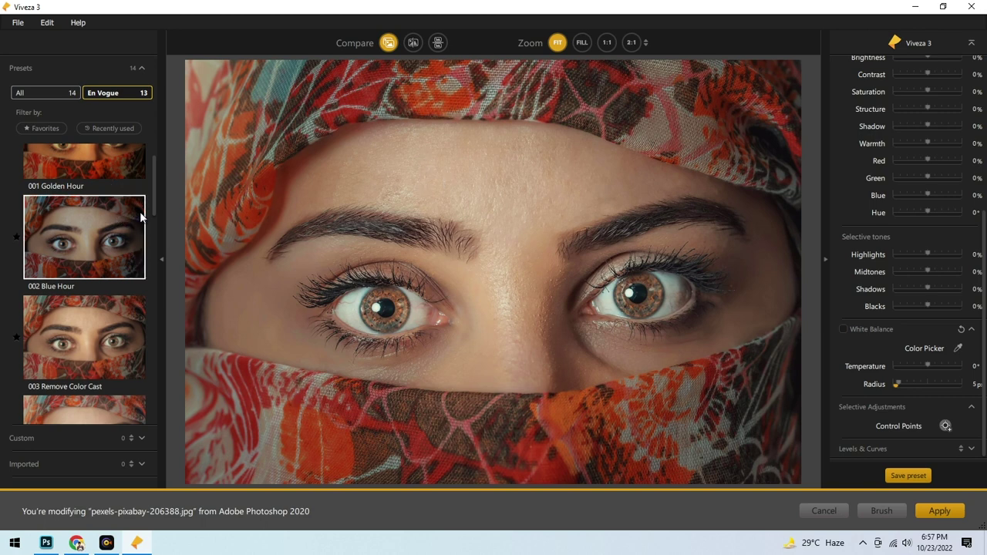
{"action": "mouse_move", "coordinate": [155, 195]}
{"action": "left_mouse_down"}
{"action": "mouse_move", "coordinate": [153, 168]}
{"action": "mouse_move", "coordinate": [148, 289]}
{"action": "left_mouse_up"}
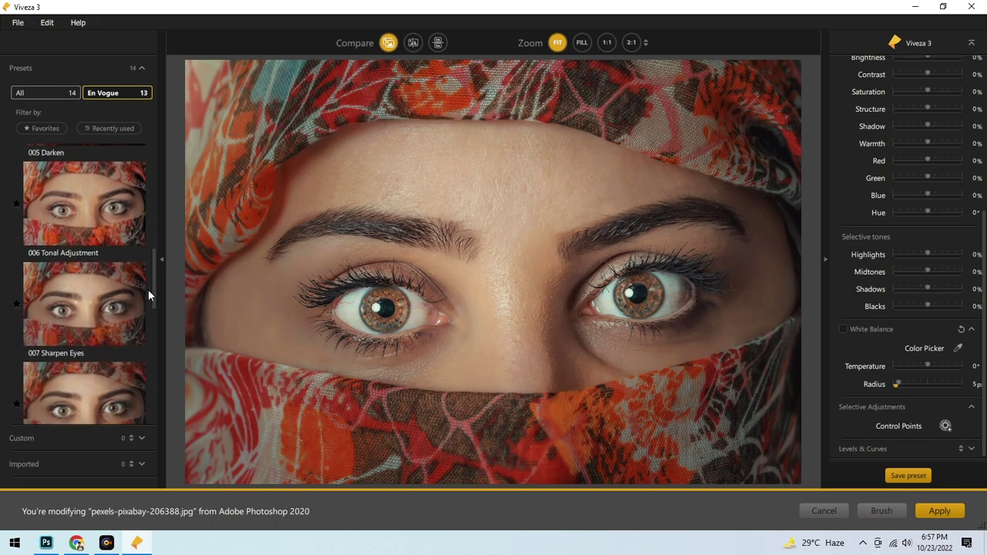
{"action": "left_click", "coordinate": [94, 282]}
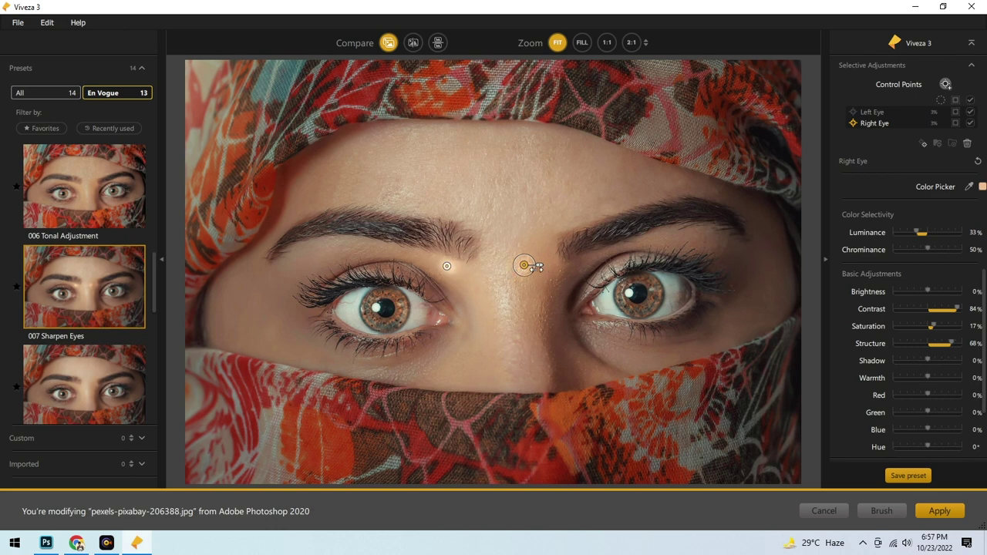
{"action": "left_click_drag", "start_coordinate": [538, 266], "coordinate": [562, 270]}
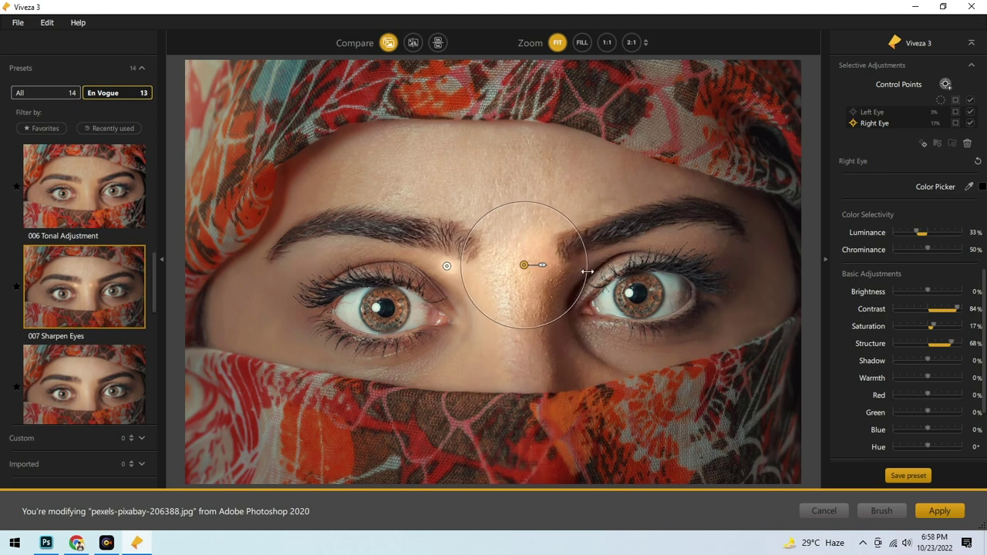
{"action": "mouse_move", "coordinate": [525, 267]}
{"action": "left_mouse_down"}
{"action": "mouse_move", "coordinate": [587, 286]}
{"action": "mouse_move", "coordinate": [628, 324]}
{"action": "mouse_move", "coordinate": [721, 293]}
{"action": "left_mouse_up"}
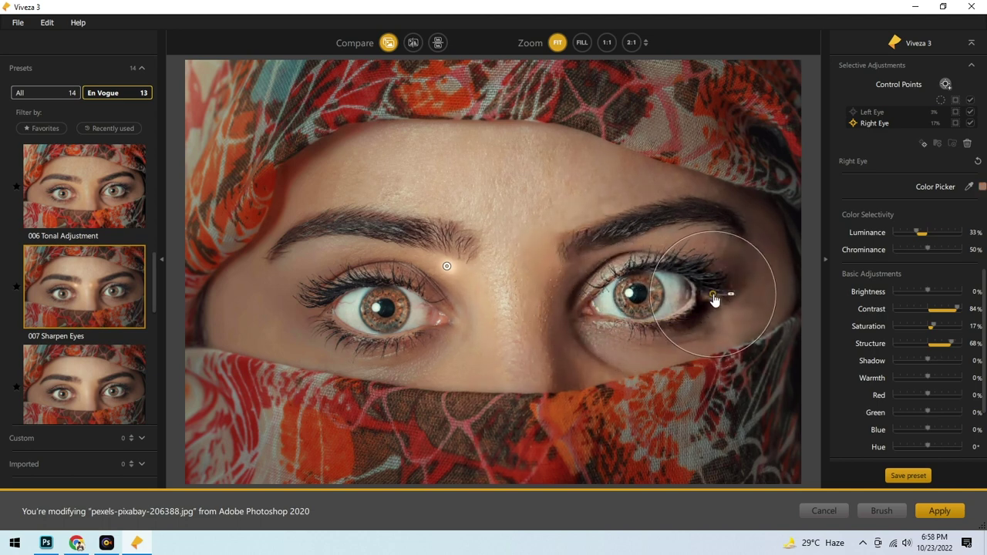
{"action": "left_click_drag", "start_coordinate": [659, 288], "coordinate": [617, 291]}
{"action": "left_click_drag", "start_coordinate": [729, 287], "coordinate": [685, 284]}
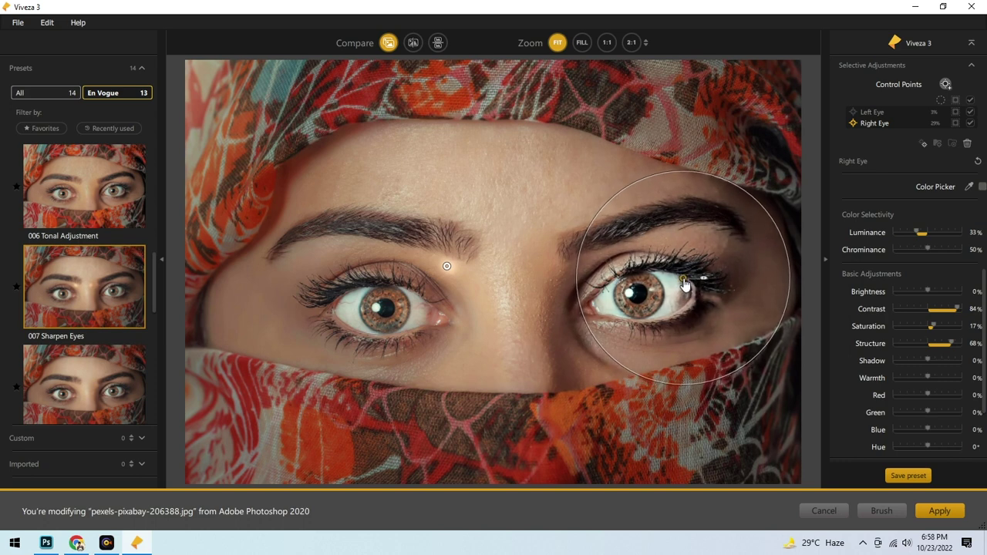
Raise Global Brightness slightly and widen the Right Eye point's coverage.
{"action": "left_click", "coordinate": [981, 192]}
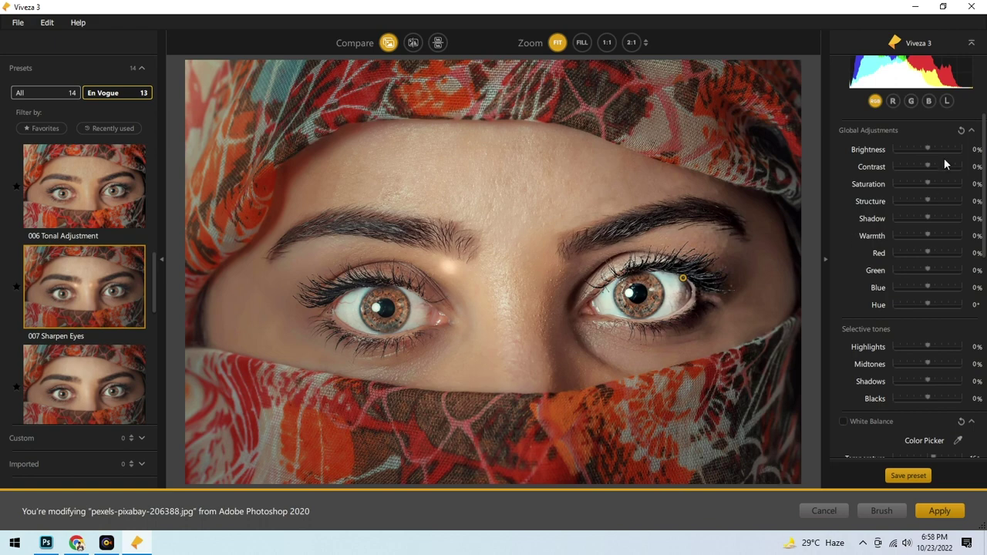
{"action": "left_click_drag", "start_coordinate": [930, 149], "coordinate": [930, 150]}
{"action": "left_click", "coordinate": [679, 287]}
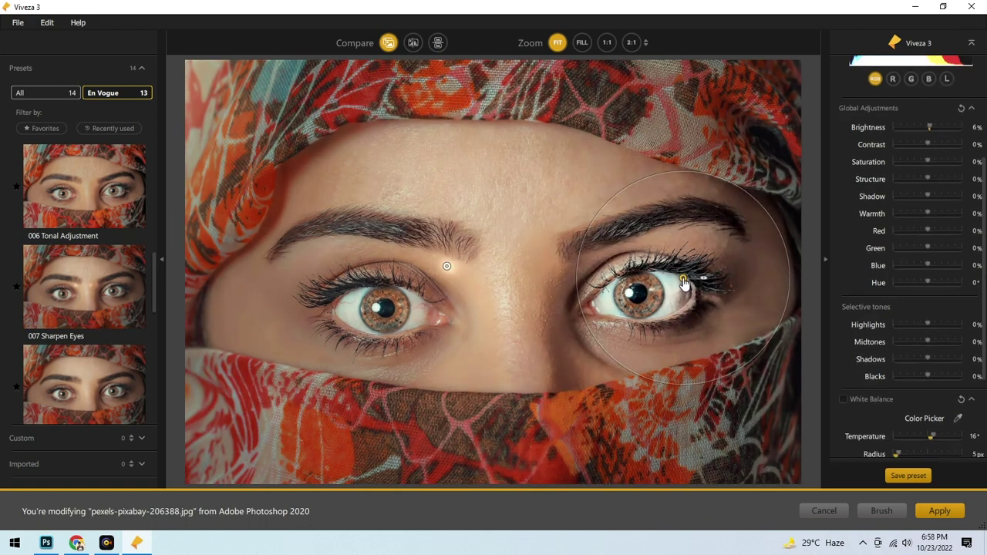
{"action": "mouse_move", "coordinate": [702, 279]}
{"action": "left_mouse_down"}
{"action": "mouse_move", "coordinate": [710, 284]}
{"action": "mouse_move", "coordinate": [694, 282]}
{"action": "left_mouse_up"}
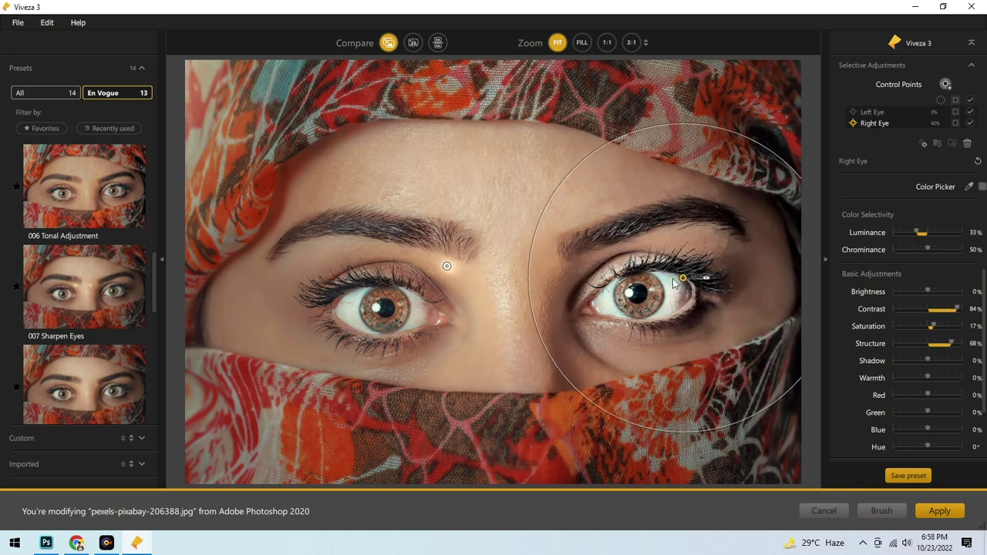
Widen the Left Eye control point to 33% and place it on the left eye's upper lash line.
{"action": "left_click", "coordinate": [447, 266]}
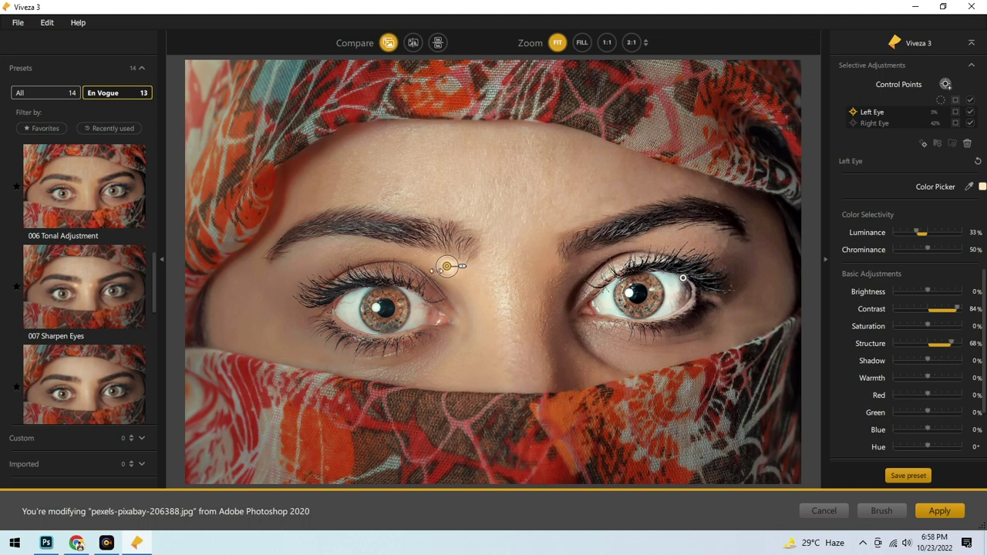
{"action": "left_click_drag", "start_coordinate": [435, 269], "coordinate": [477, 297]}
{"action": "mouse_move", "coordinate": [446, 266]}
{"action": "left_mouse_down"}
{"action": "mouse_move", "coordinate": [290, 290]}
{"action": "mouse_move", "coordinate": [407, 293]}
{"action": "left_mouse_up"}
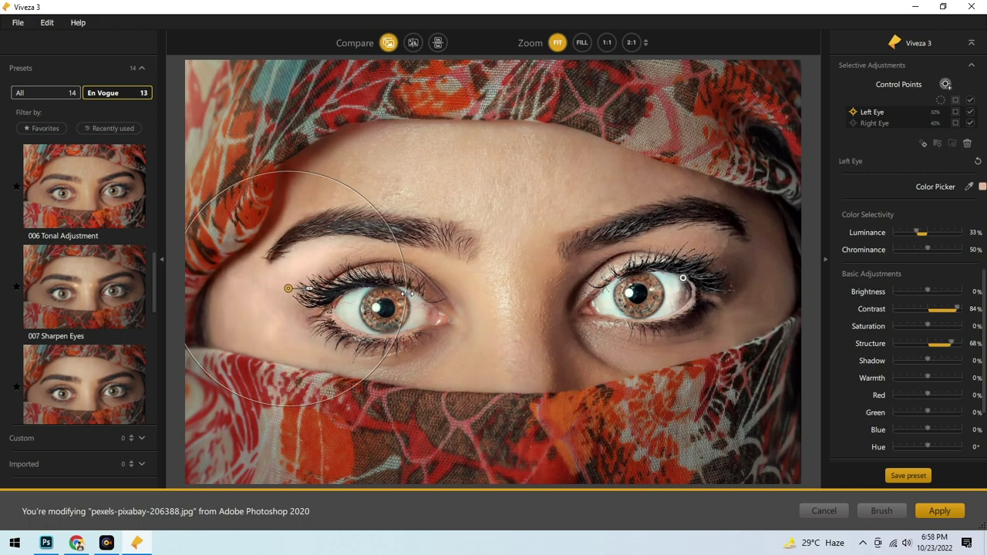
{"action": "mouse_move", "coordinate": [287, 288]}
{"action": "left_mouse_down"}
{"action": "mouse_move", "coordinate": [308, 256]}
{"action": "mouse_move", "coordinate": [300, 199]}
{"action": "mouse_move", "coordinate": [326, 257]}
{"action": "mouse_move", "coordinate": [350, 417]}
{"action": "mouse_move", "coordinate": [423, 438]}
{"action": "mouse_move", "coordinate": [727, 432]}
{"action": "mouse_move", "coordinate": [537, 441]}
{"action": "mouse_move", "coordinate": [375, 346]}
{"action": "mouse_move", "coordinate": [339, 307]}
{"action": "left_mouse_up"}
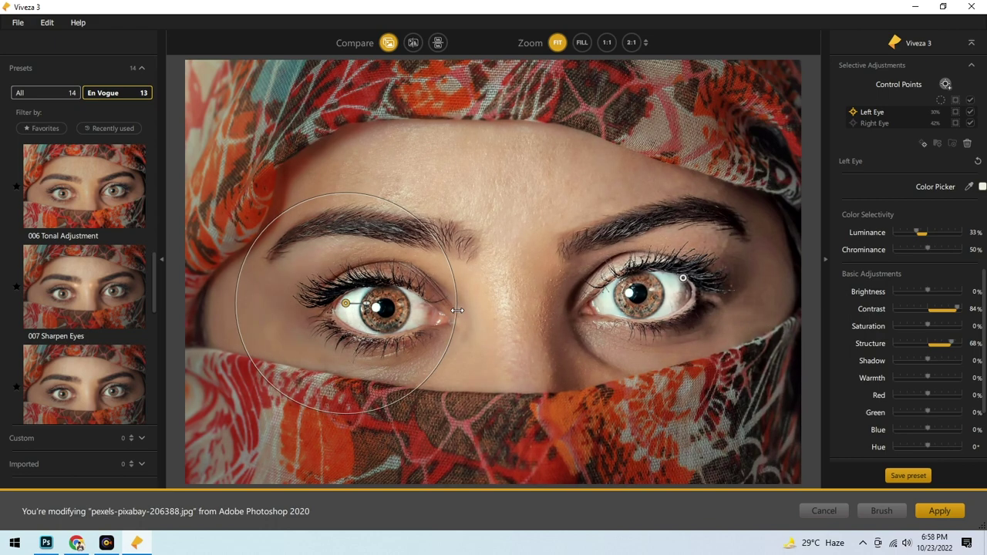
{"action": "left_click_drag", "start_coordinate": [457, 310], "coordinate": [466, 308]}
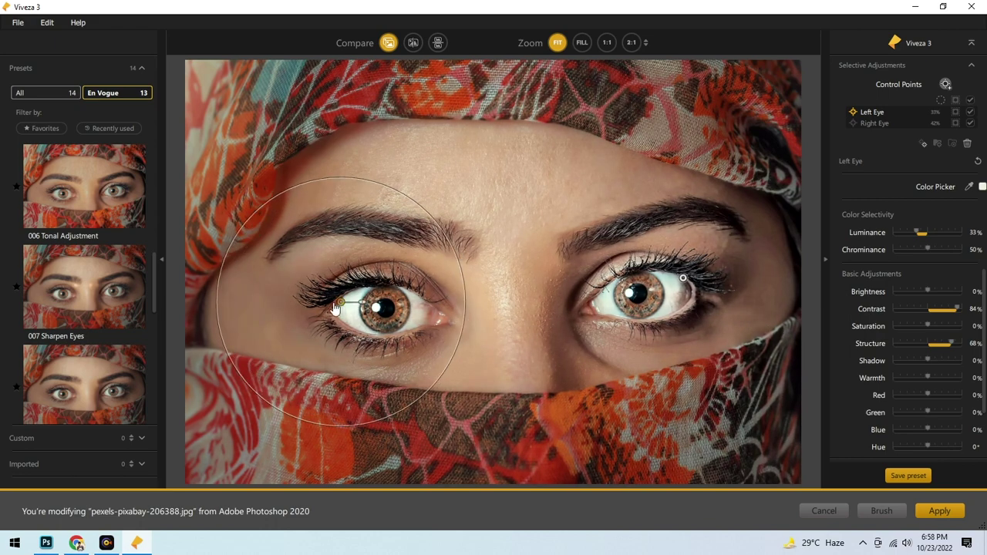
{"action": "left_click_drag", "start_coordinate": [336, 309], "coordinate": [334, 292]}
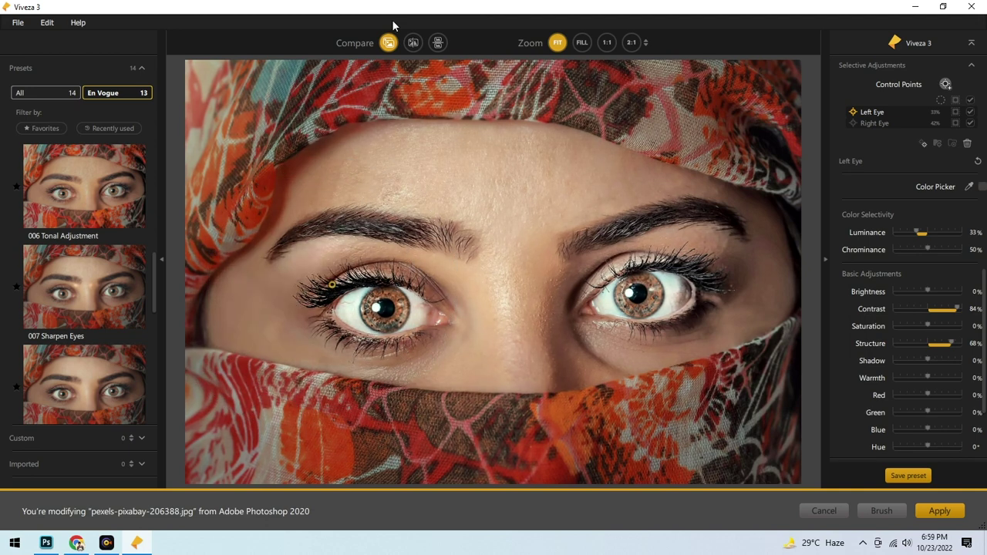
Compare against the original photo, then apply the 012 Warm It Up preset.
{"action": "left_click", "coordinate": [390, 43]}
{"action": "left_click", "coordinate": [389, 44]}
{"action": "left_click_drag", "start_coordinate": [154, 257], "coordinate": [152, 342]}
{"action": "left_click", "coordinate": [71, 366]}
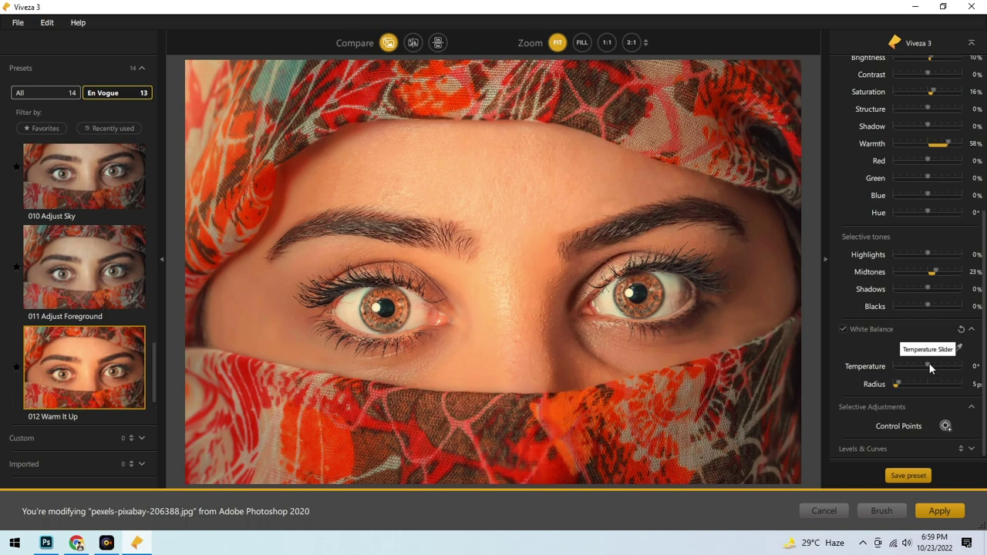
Set Temperature to -42°, Radius to 30 px and Highlights to -46%.
{"action": "left_click_drag", "start_coordinate": [928, 364], "coordinate": [911, 364]}
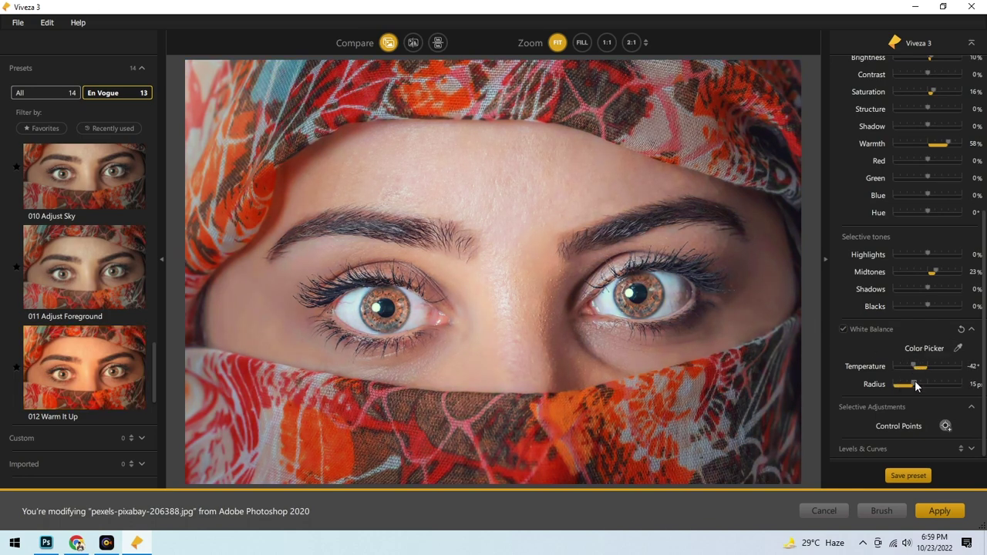
{"action": "left_click_drag", "start_coordinate": [915, 383], "coordinate": [937, 383]}
{"action": "mouse_move", "coordinate": [927, 254]}
{"action": "left_mouse_down"}
{"action": "mouse_move", "coordinate": [913, 254]}
{"action": "mouse_move", "coordinate": [926, 279]}
{"action": "left_mouse_up"}
{"action": "scroll", "coordinate": [115, 273], "scroll_direction": "up", "scroll_amount": 2}
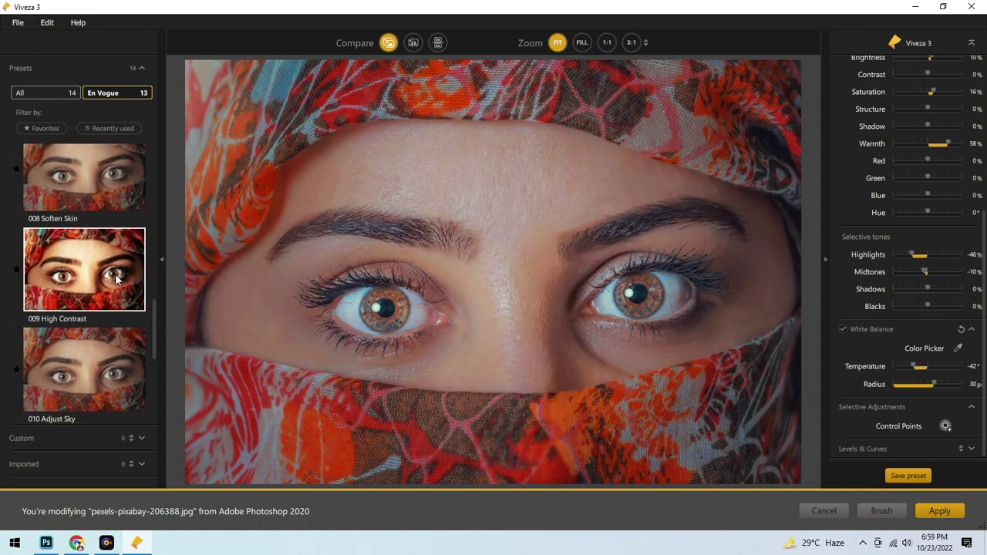
Apply the Soften Skin preset and position its enlarged point over the left pupil.
{"action": "scroll", "coordinate": [115, 273], "scroll_direction": "up", "scroll_amount": 1}
{"action": "left_click", "coordinate": [106, 258]}
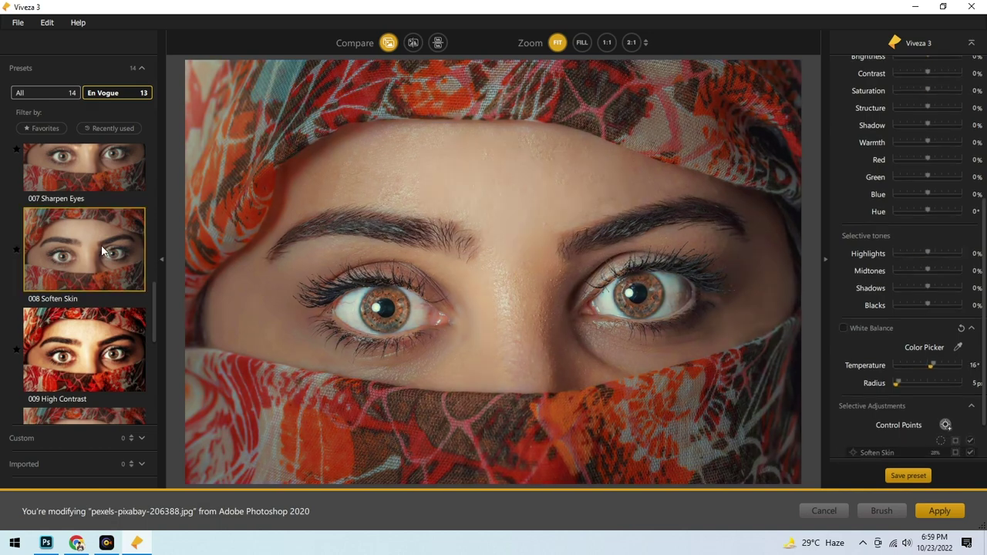
{"action": "left_click_drag", "start_coordinate": [492, 205], "coordinate": [349, 270]}
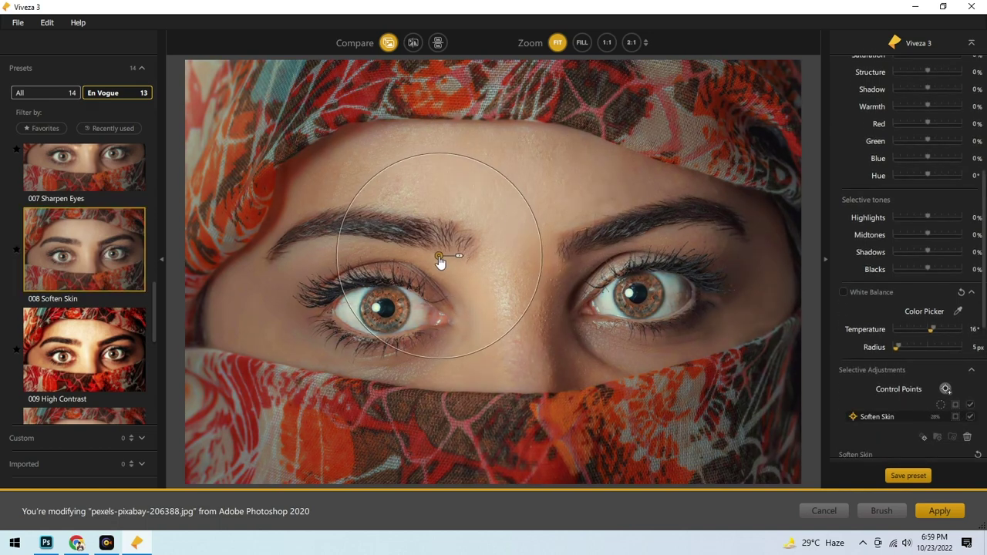
{"action": "mouse_move", "coordinate": [450, 293]}
{"action": "left_mouse_down"}
{"action": "mouse_move", "coordinate": [610, 312]}
{"action": "mouse_move", "coordinate": [367, 276]}
{"action": "left_mouse_up"}
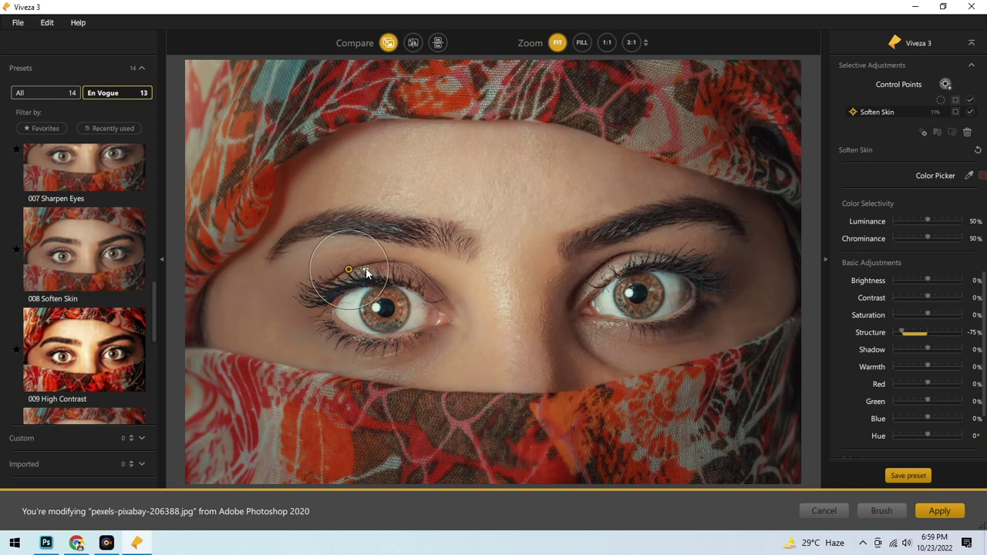
{"action": "left_click_drag", "start_coordinate": [351, 274], "coordinate": [382, 299]}
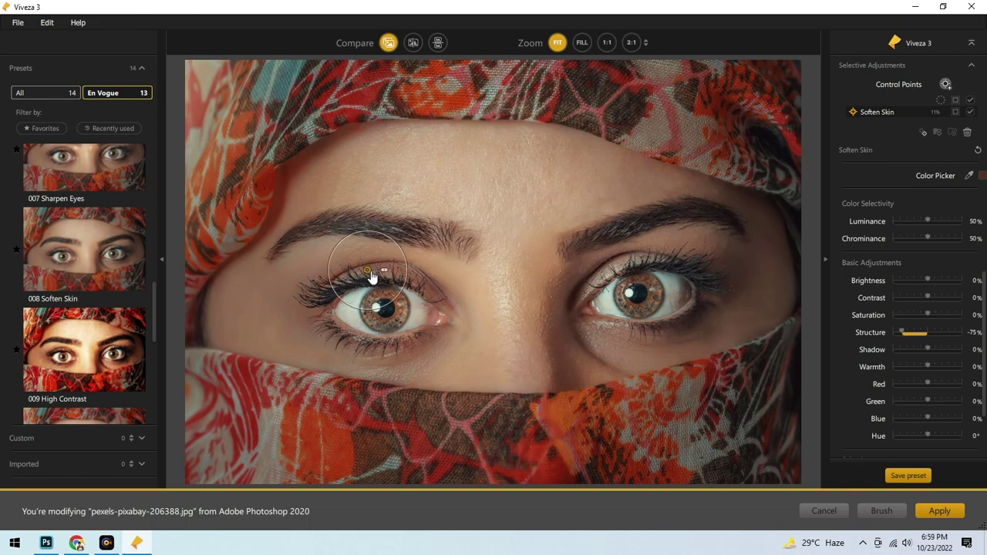
Try the 003 Remove Color Cast and 004 Fill Light presets, then settle on 005 Darken.
{"action": "scroll", "coordinate": [57, 173], "scroll_direction": "up", "scroll_amount": 3}
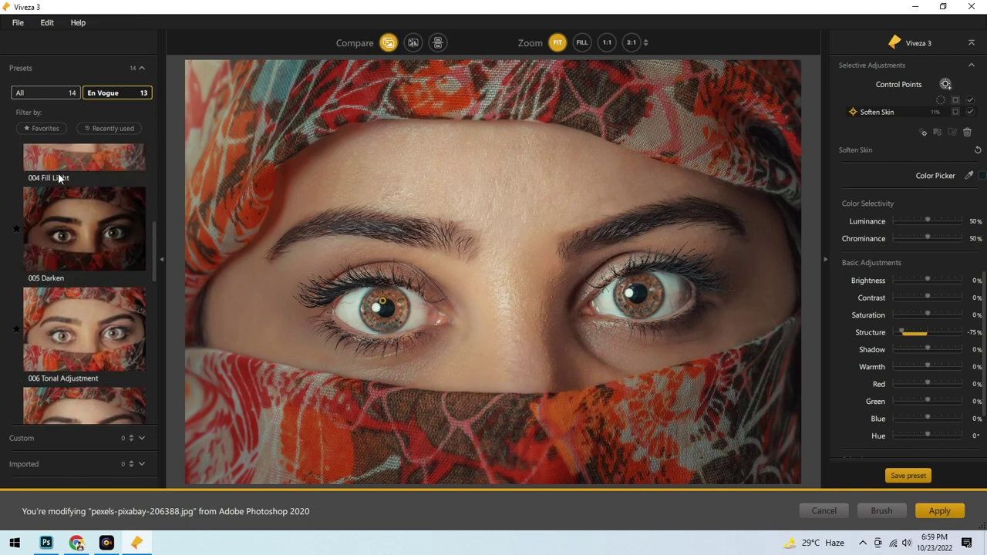
{"action": "scroll", "coordinate": [58, 173], "scroll_direction": "up", "scroll_amount": 2}
{"action": "left_click", "coordinate": [74, 173]}
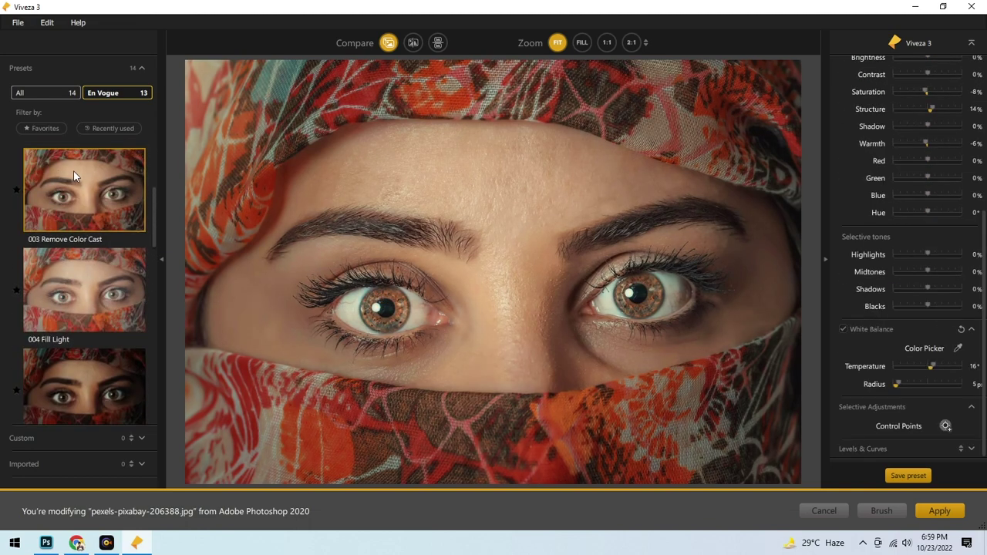
{"action": "left_click", "coordinate": [77, 260]}
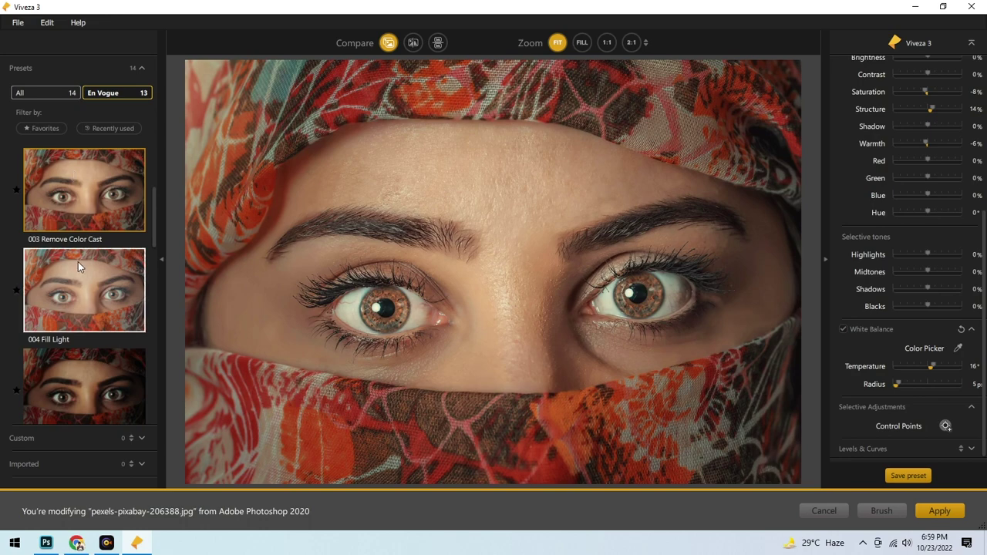
{"action": "scroll", "coordinate": [116, 308], "scroll_direction": "down", "scroll_amount": 1}
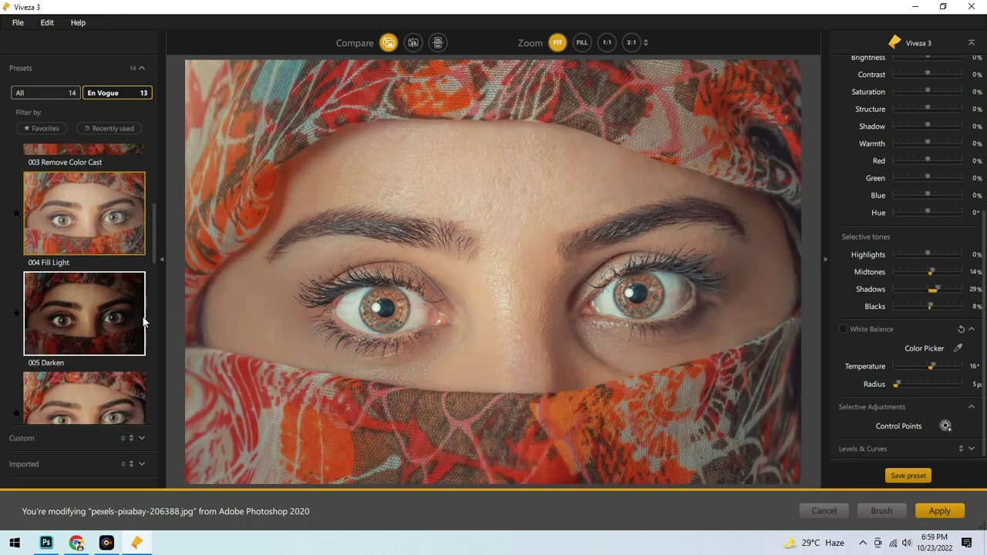
{"action": "left_click", "coordinate": [91, 305]}
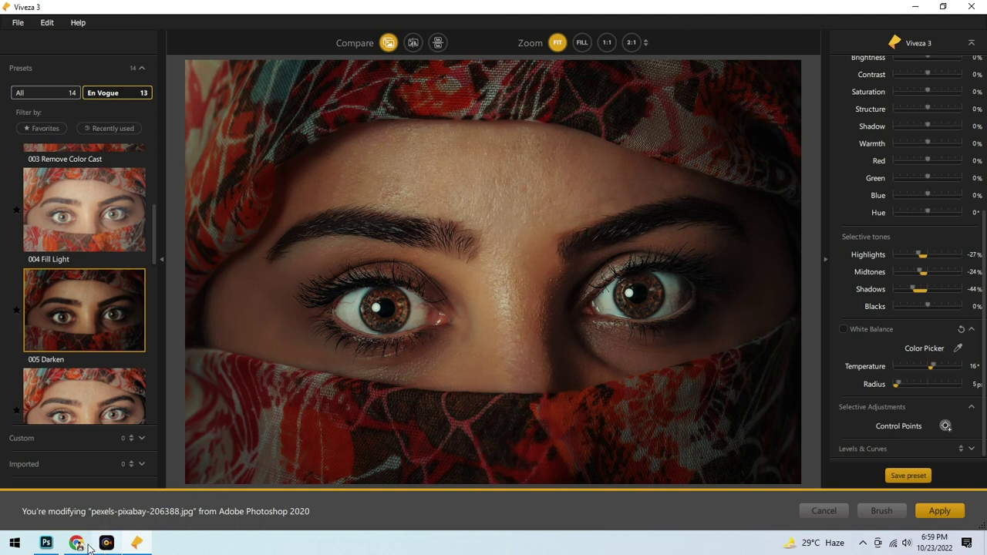
Set Shadows to 73%, Structure to 4% and Brightness to 13%, and enable White Balance at 15°.
{"action": "left_click", "coordinate": [586, 19]}
{"action": "scroll", "coordinate": [915, 162], "scroll_direction": "up", "scroll_amount": 2}
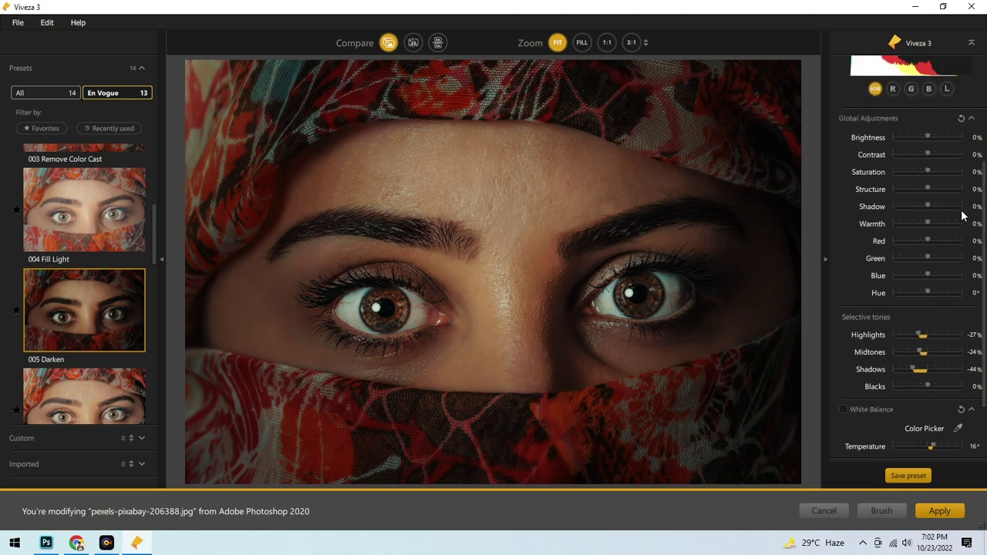
{"action": "mouse_move", "coordinate": [928, 206]}
{"action": "left_mouse_down"}
{"action": "mouse_move", "coordinate": [955, 208]}
{"action": "mouse_move", "coordinate": [929, 197]}
{"action": "left_mouse_up"}
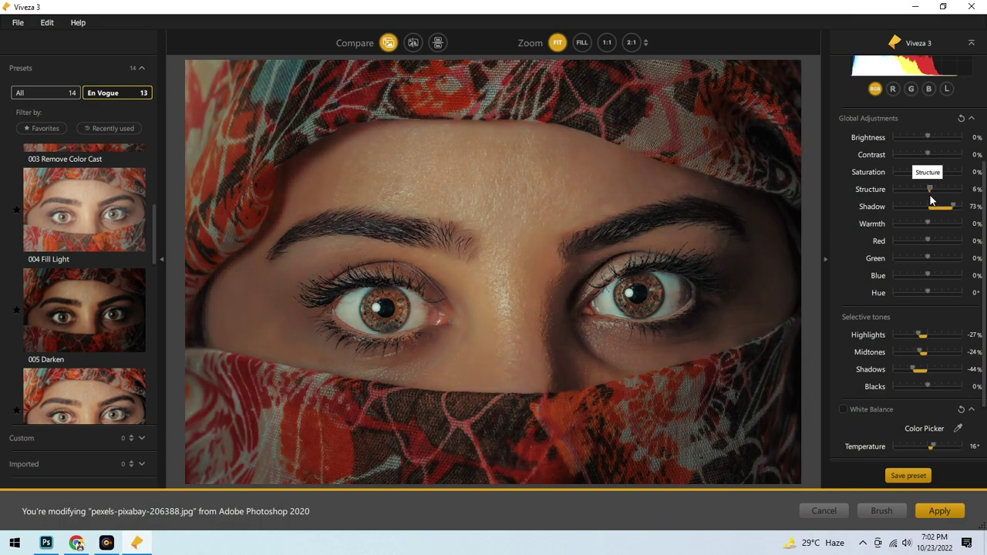
{"action": "left_click_drag", "start_coordinate": [929, 135], "coordinate": [932, 136]}
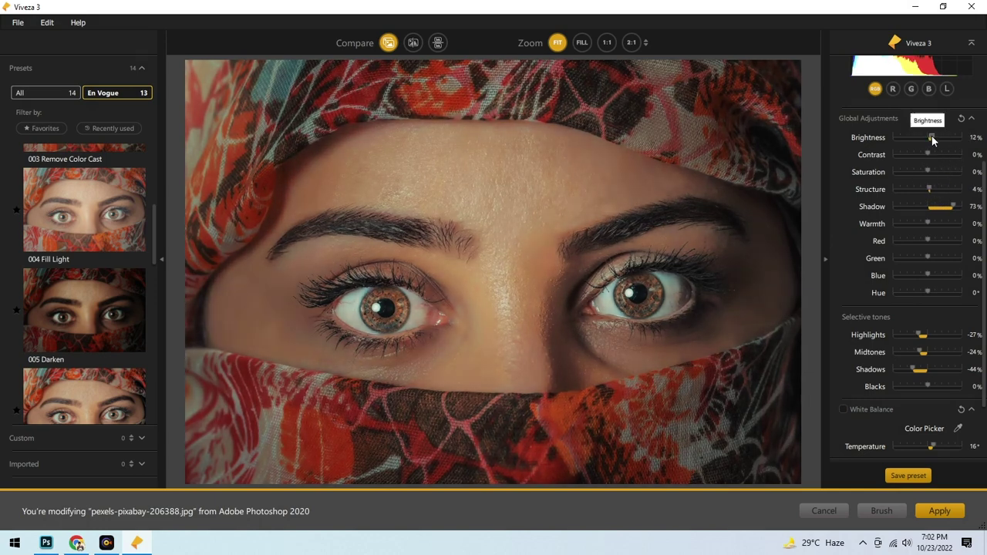
{"action": "scroll", "coordinate": [929, 281], "scroll_direction": "down", "scroll_amount": 2}
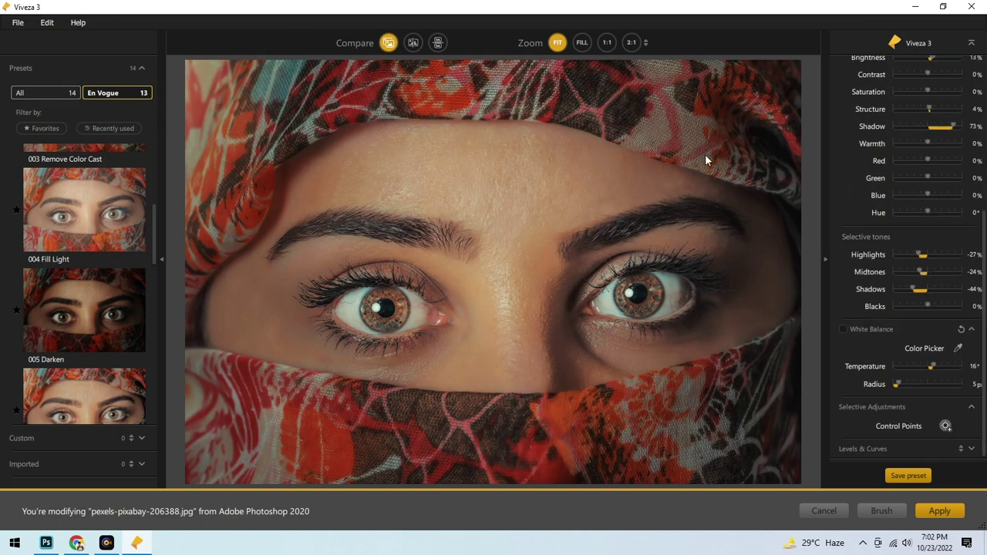
{"action": "left_click", "coordinate": [844, 329]}
{"action": "mouse_move", "coordinate": [935, 364]}
{"action": "left_mouse_down"}
{"action": "mouse_move", "coordinate": [915, 367]}
{"action": "mouse_move", "coordinate": [929, 367]}
{"action": "left_mouse_up"}
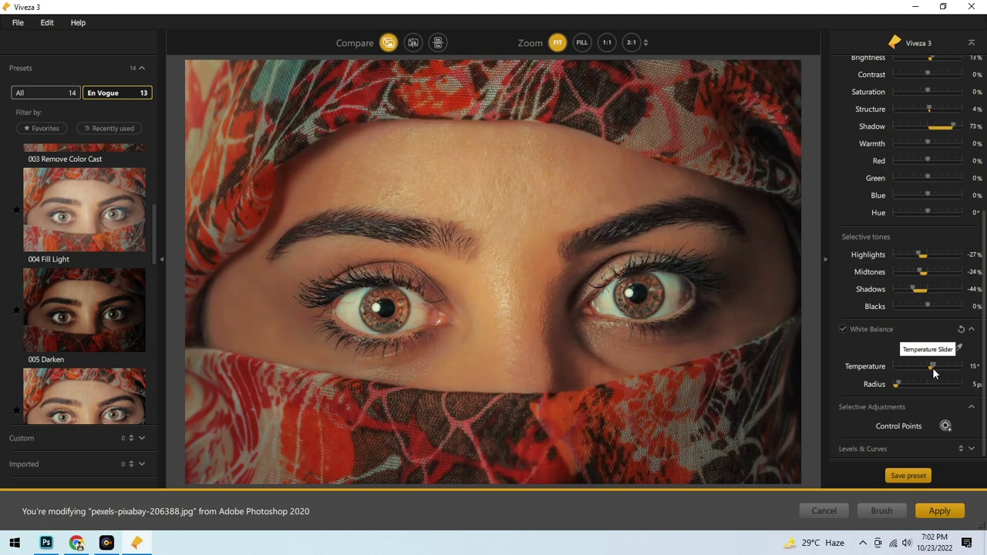
In Levels & Curves, raise the lower and upper RGB curve points and move the black point inward.
{"action": "left_click", "coordinate": [971, 448]}
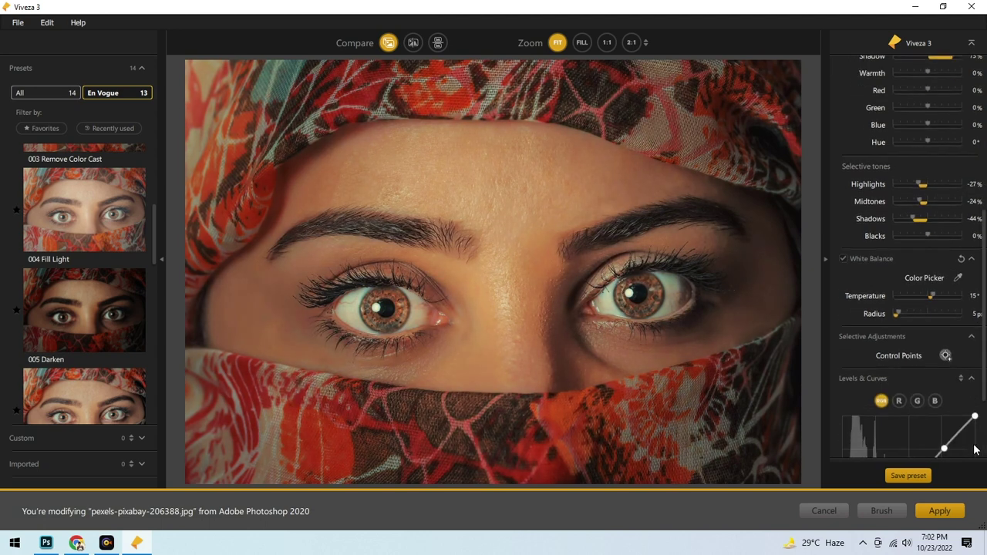
{"action": "scroll", "coordinate": [973, 450], "scroll_direction": "down", "scroll_amount": 3}
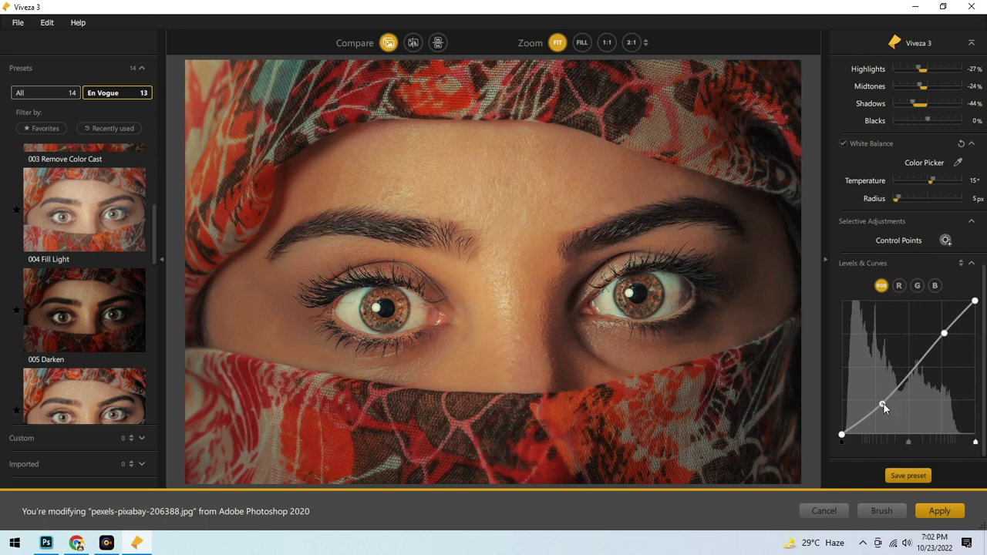
{"action": "left_click_drag", "start_coordinate": [885, 408], "coordinate": [880, 398]}
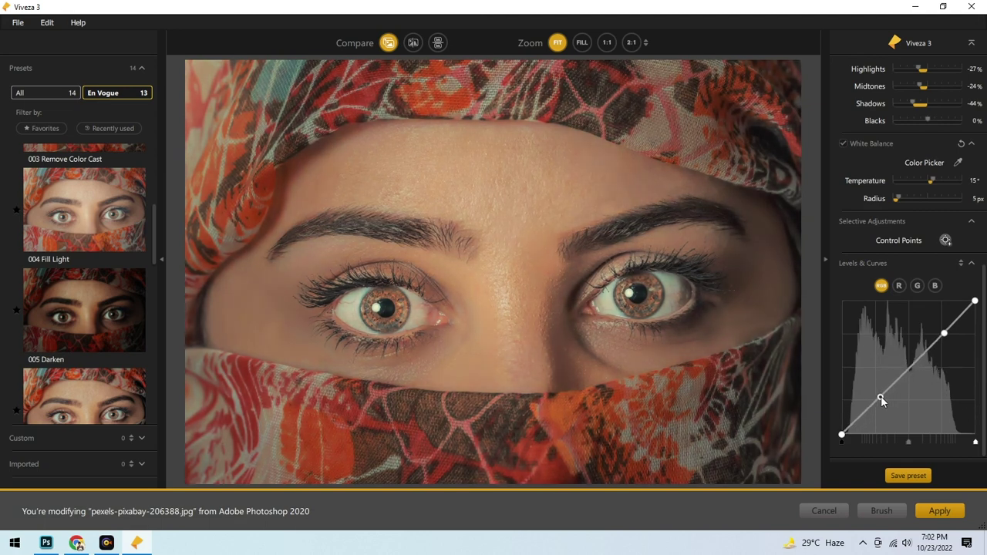
{"action": "left_click_drag", "start_coordinate": [944, 333], "coordinate": [952, 342]}
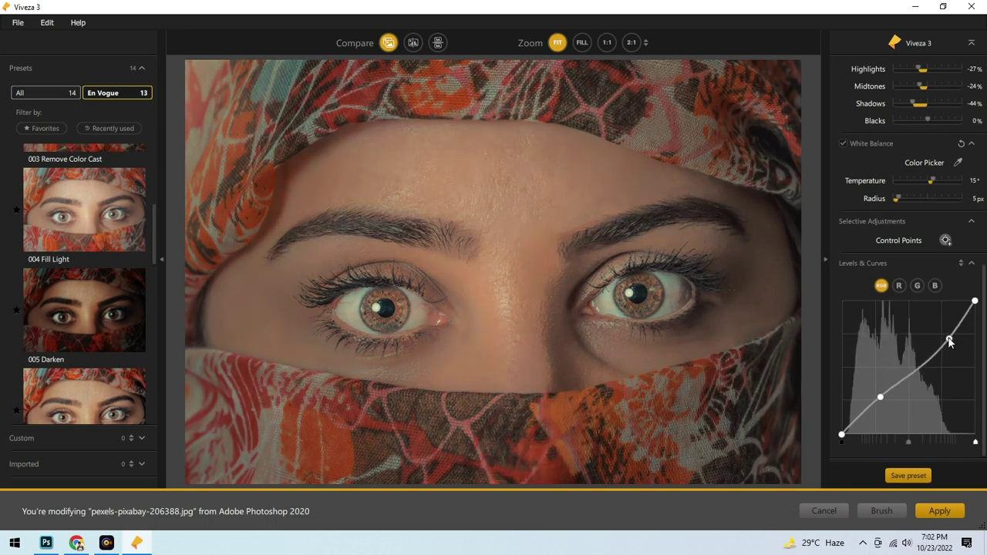
{"action": "left_click_drag", "start_coordinate": [953, 344], "coordinate": [947, 338]}
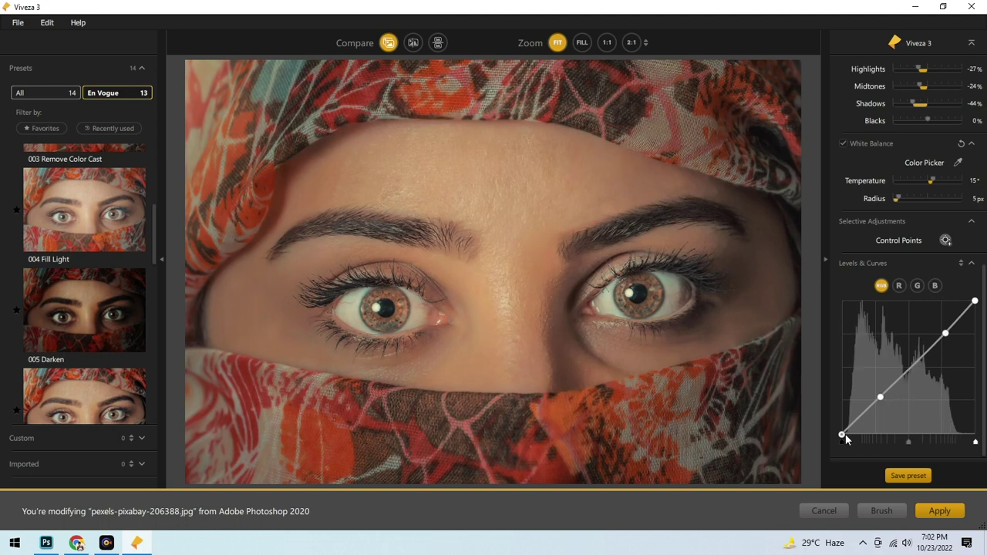
{"action": "mouse_move", "coordinate": [843, 437]}
{"action": "left_mouse_down"}
{"action": "mouse_move", "coordinate": [866, 436]}
{"action": "mouse_move", "coordinate": [835, 435]}
{"action": "mouse_move", "coordinate": [826, 416]}
{"action": "mouse_move", "coordinate": [821, 438]}
{"action": "mouse_move", "coordinate": [854, 445]}
{"action": "left_mouse_up"}
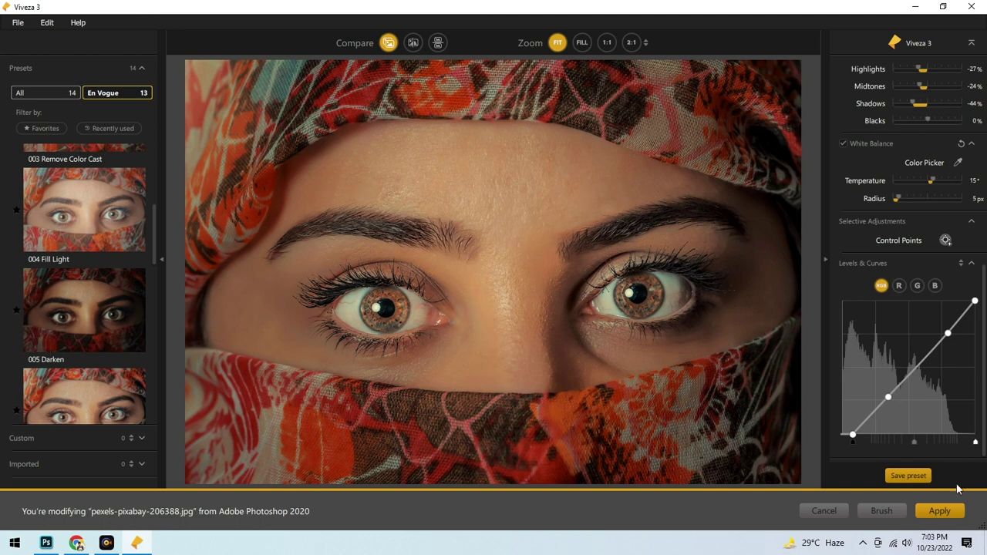
Apply the Viveza 3 edits to Photoshop as a new layer, then zoom in and out on the eyes to inspect them.
{"action": "left_click", "coordinate": [940, 509]}
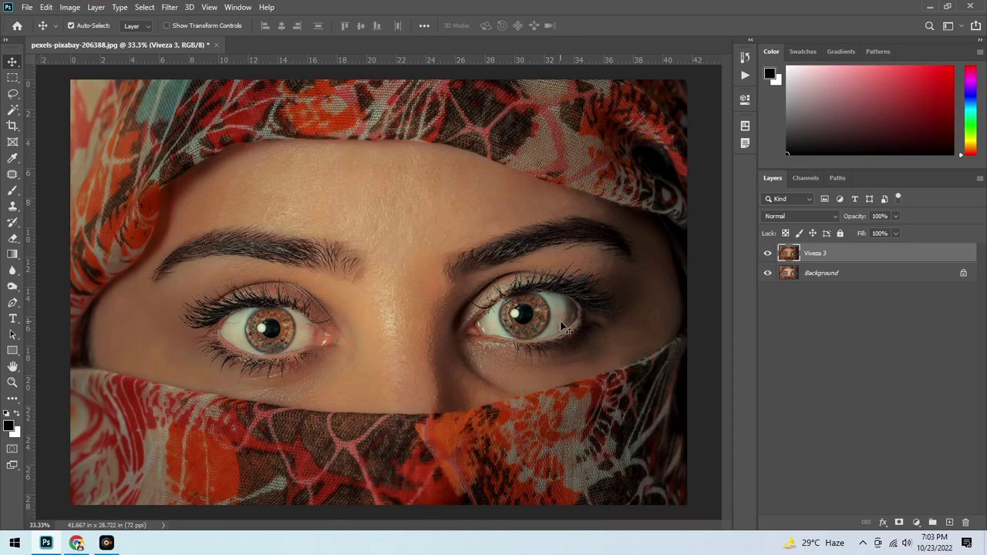
{"action": "scroll", "coordinate": [555, 326], "scroll_direction": "up", "scroll_amount": 5}
{"action": "scroll", "coordinate": [478, 297], "scroll_direction": "down", "scroll_amount": 1}
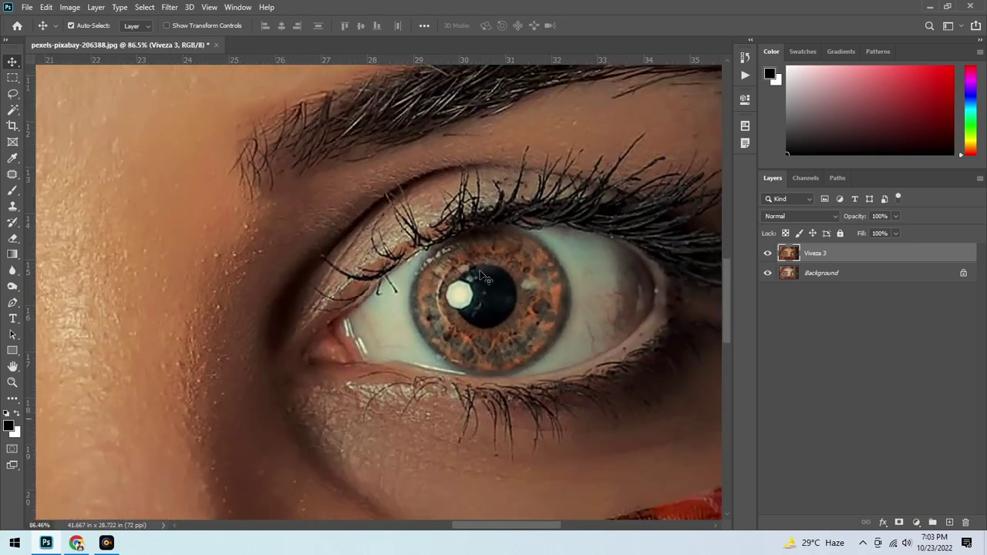
{"action": "scroll", "coordinate": [480, 289], "scroll_direction": "down", "scroll_amount": 3}
{"action": "scroll", "coordinate": [482, 280], "scroll_direction": "up", "scroll_amount": 2}
{"action": "scroll", "coordinate": [481, 282], "scroll_direction": "down", "scroll_amount": 2}
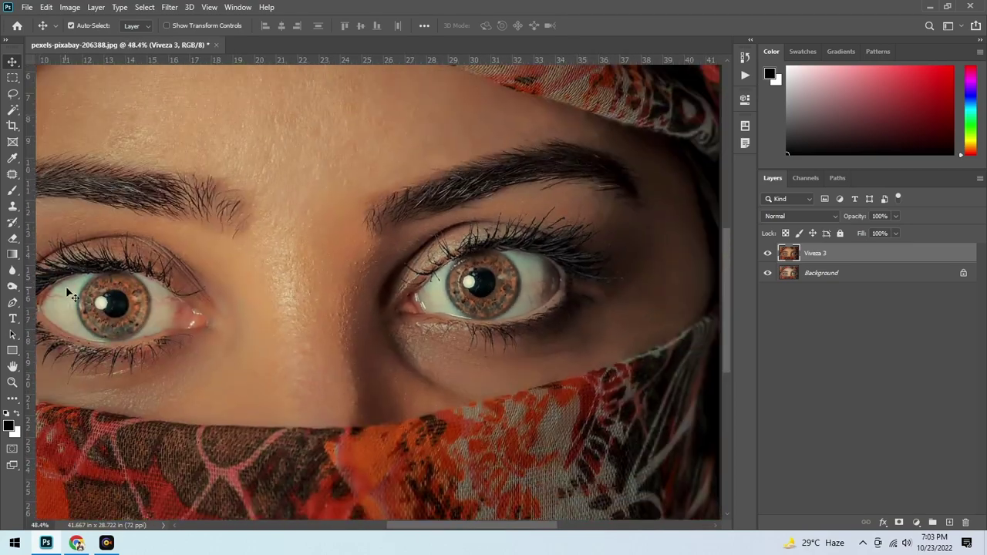
{"action": "scroll", "coordinate": [73, 290], "scroll_direction": "up", "scroll_amount": 2}
{"action": "scroll", "coordinate": [112, 306], "scroll_direction": "up", "scroll_amount": 1}
{"action": "scroll", "coordinate": [217, 307], "scroll_direction": "down", "scroll_amount": 2}
{"action": "scroll", "coordinate": [291, 239], "scroll_direction": "down", "scroll_amount": 1}
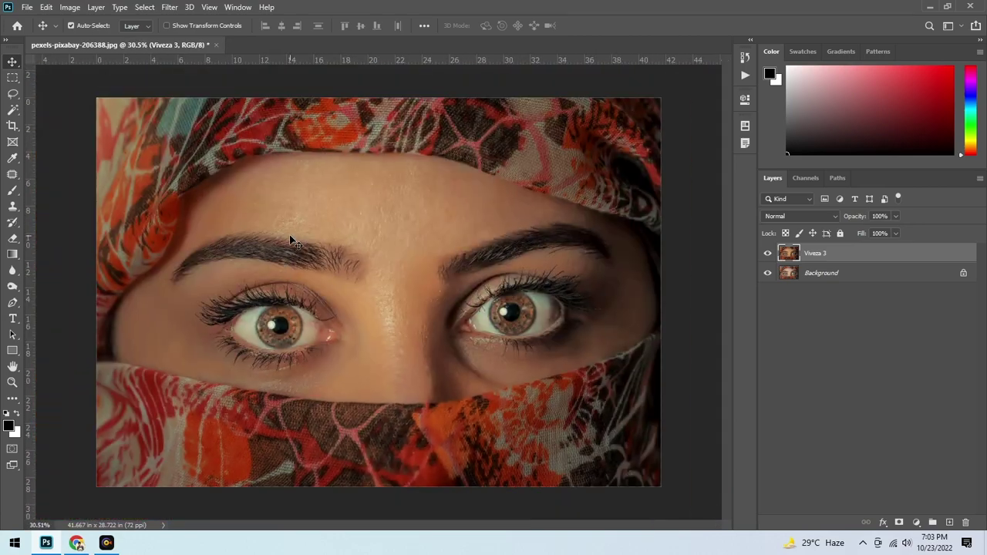
{"action": "scroll", "coordinate": [384, 180], "scroll_direction": "up", "scroll_amount": 2}
{"action": "scroll", "coordinate": [386, 183], "scroll_direction": "down", "scroll_amount": 1}
{"action": "scroll", "coordinate": [386, 183], "scroll_direction": "down", "scroll_amount": 1}
{"action": "scroll", "coordinate": [197, 239], "scroll_direction": "up", "scroll_amount": 1}
{"action": "scroll", "coordinate": [203, 241], "scroll_direction": "down", "scroll_amount": 1}
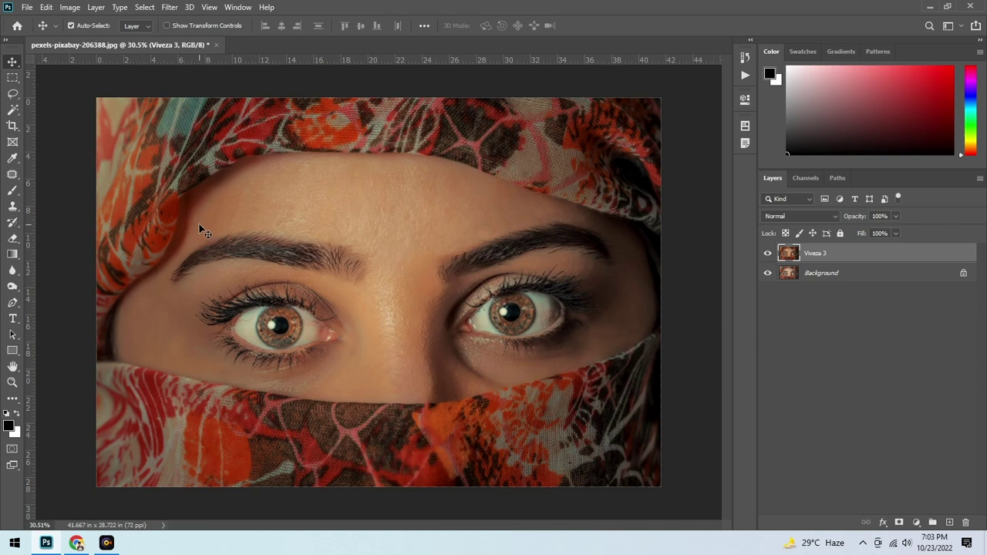